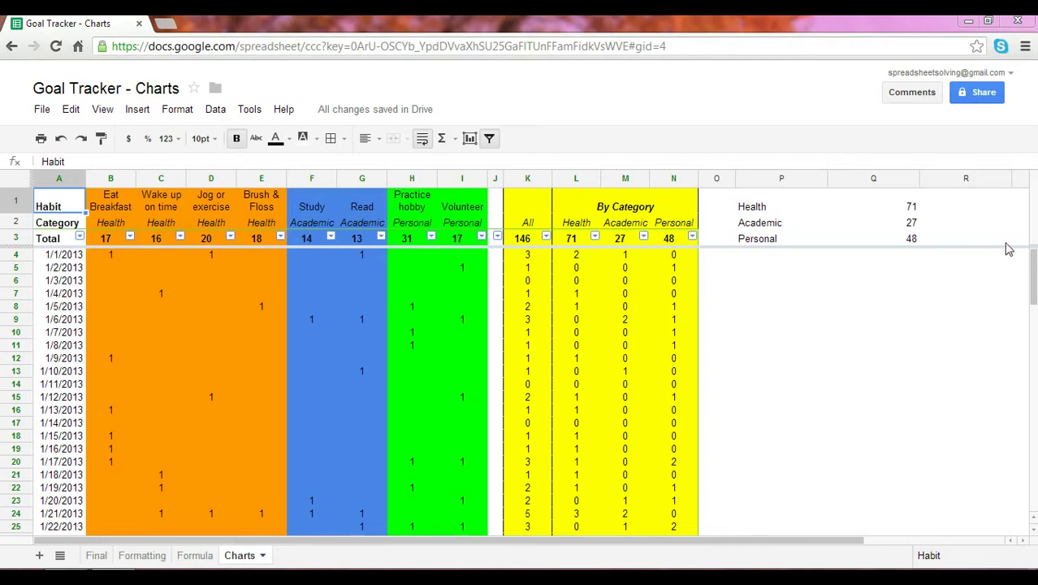
Step: Check the Health, Academic and Personal summary cells in P1, P2 and P3
click(755, 213)
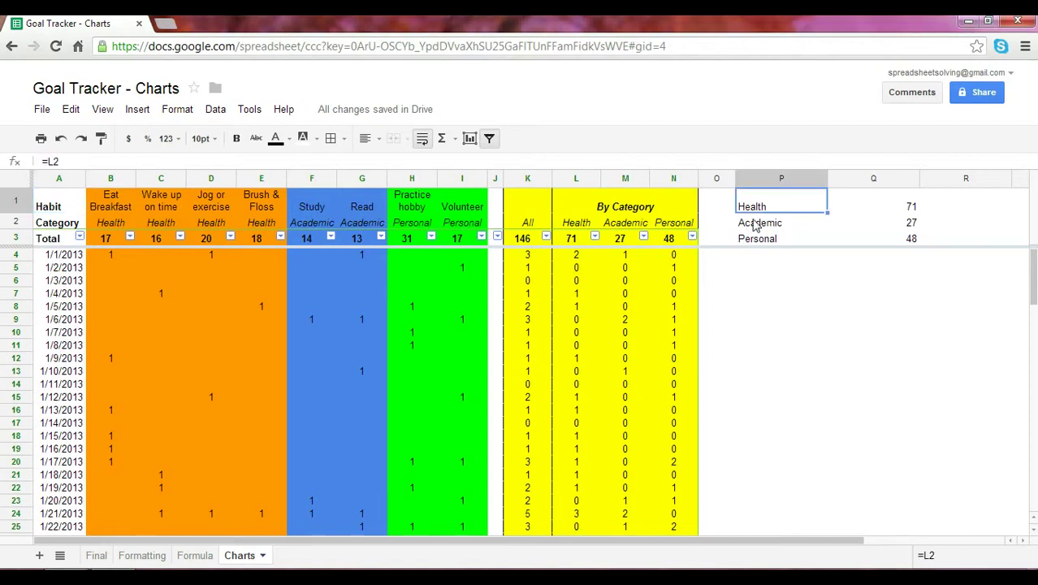
click(754, 224)
click(763, 237)
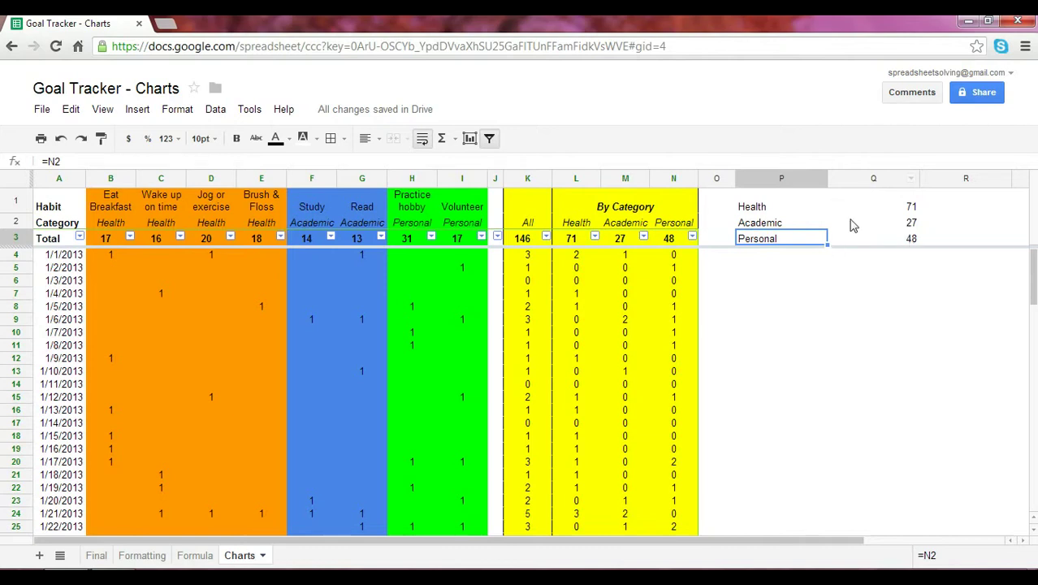
Step: Select the range P1:Q3 and start a new chart from the category totals
drag(779, 206, 902, 242)
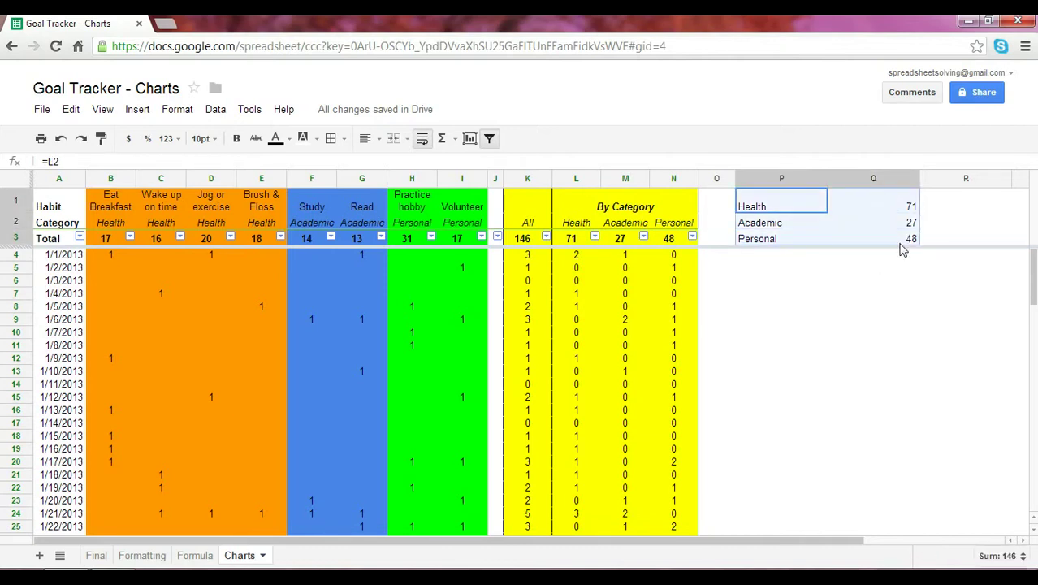
click(136, 110)
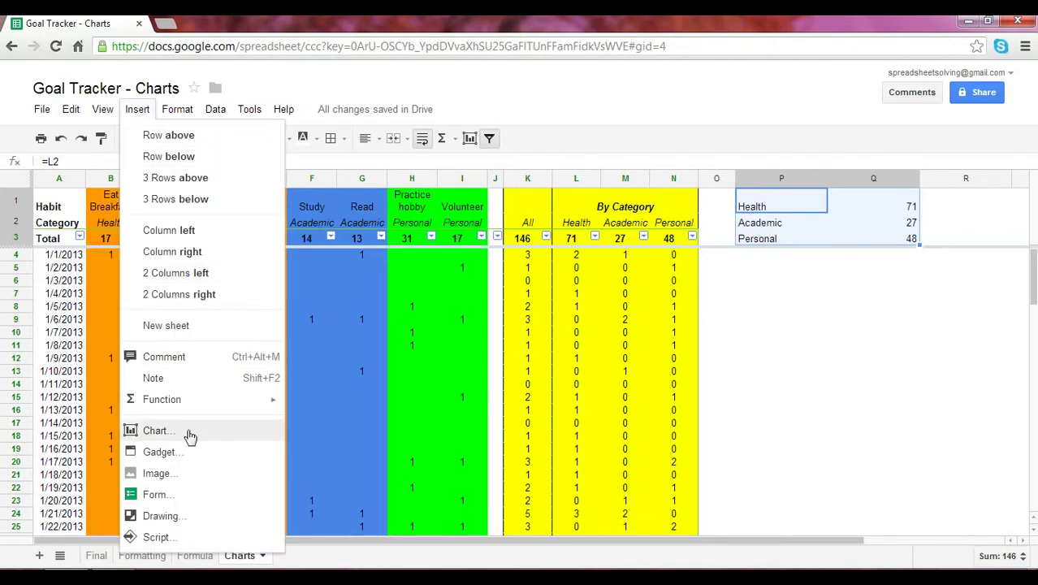
click(608, 92)
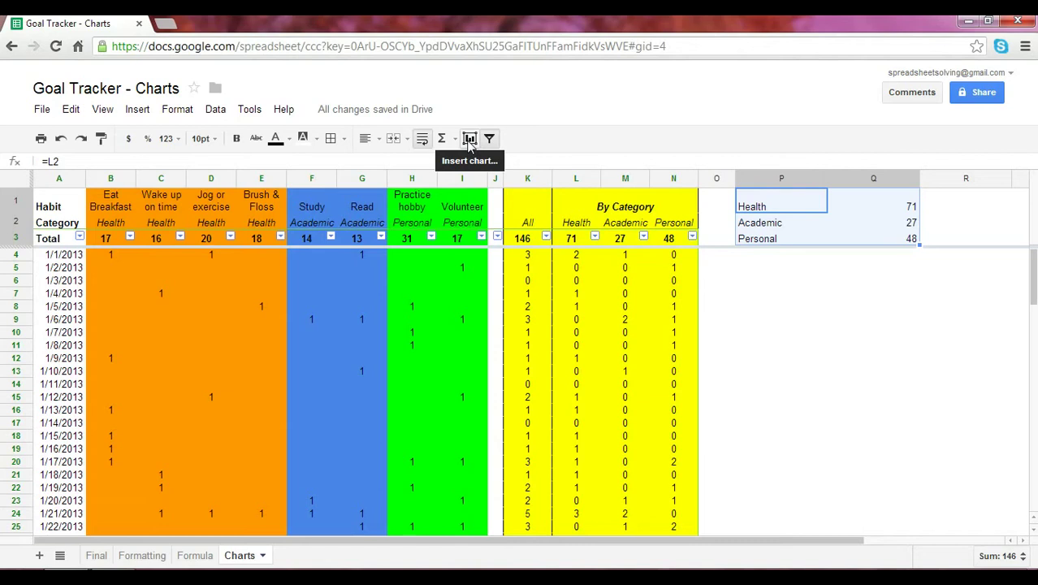
click(469, 140)
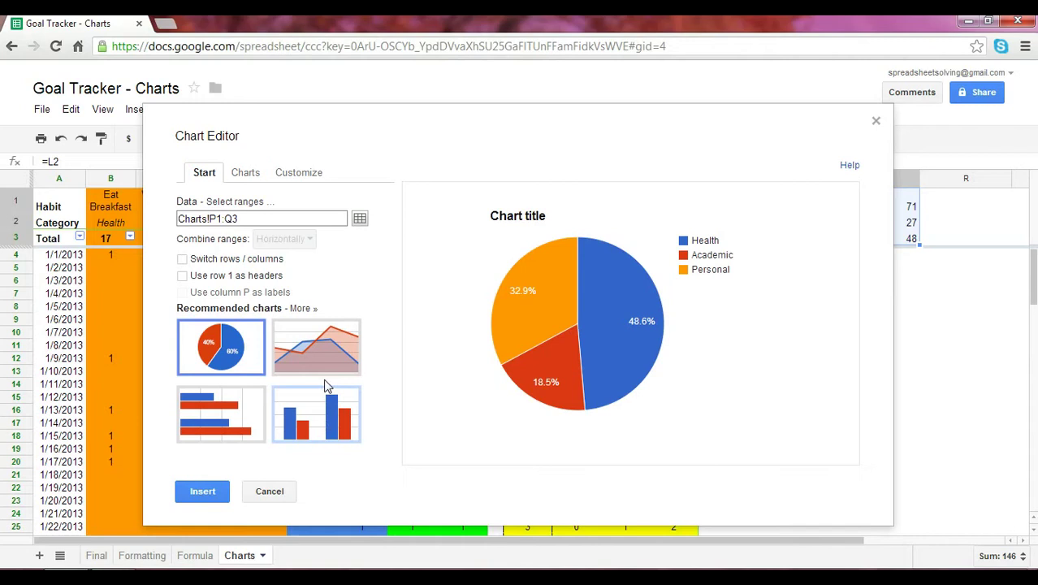
Step: On the Customize tab, replace the chart title with '% of Goals Accomplished by Type'
click(291, 176)
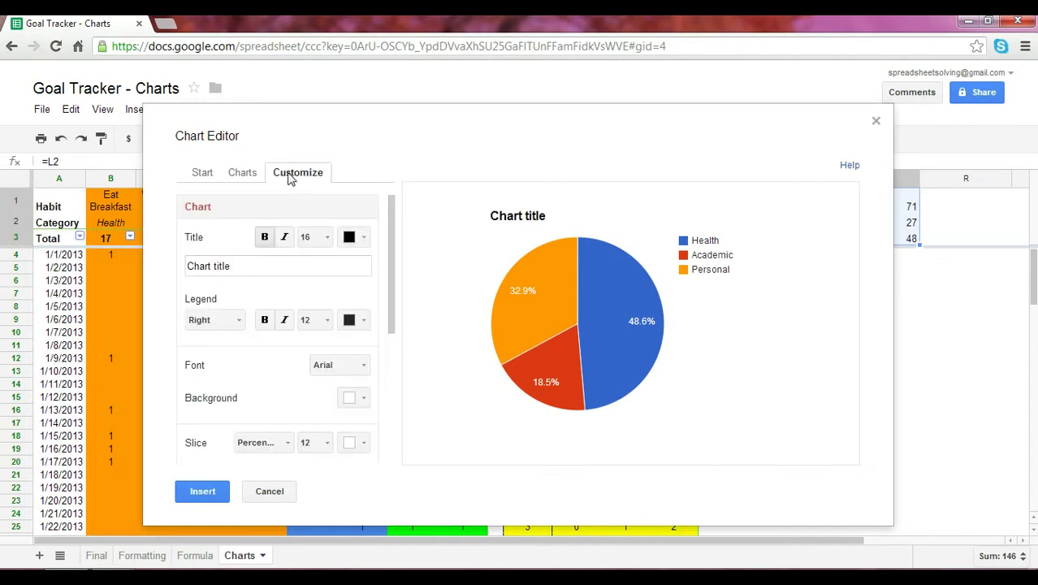
click(256, 262)
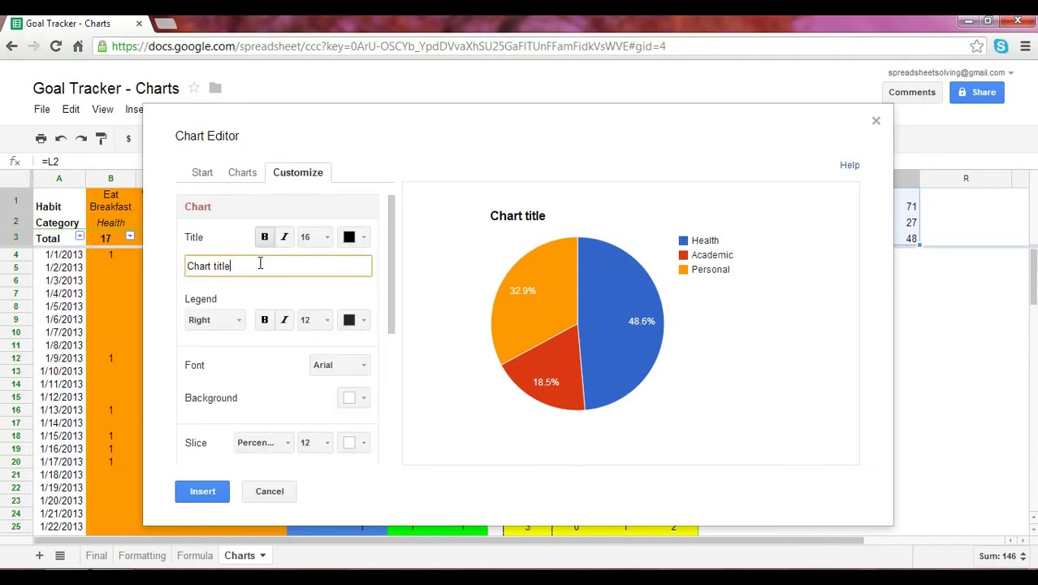
drag(260, 263, 160, 267)
text(% of Goals Accomplished by Type)
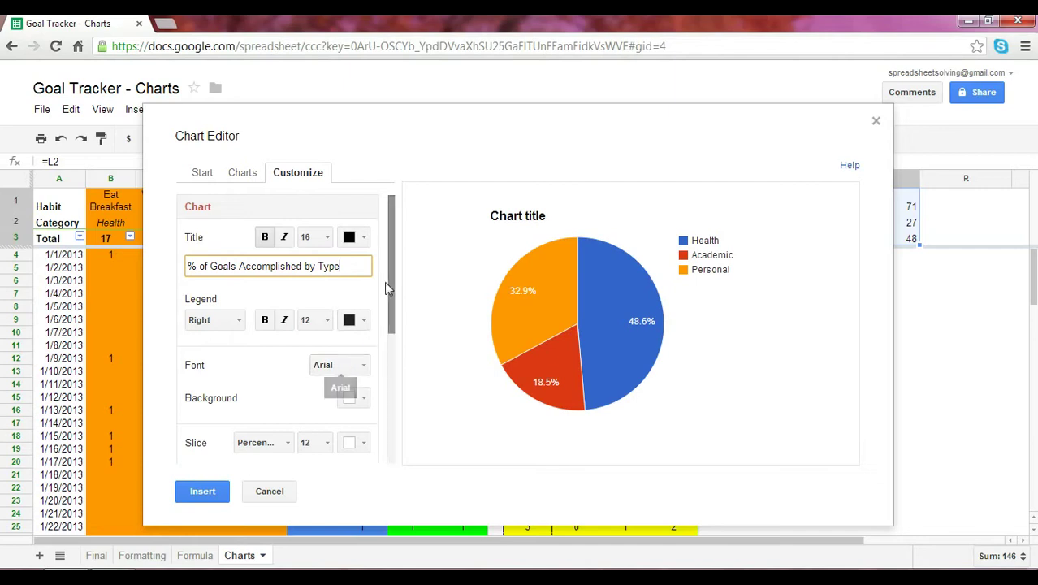
drag(386, 277, 382, 359)
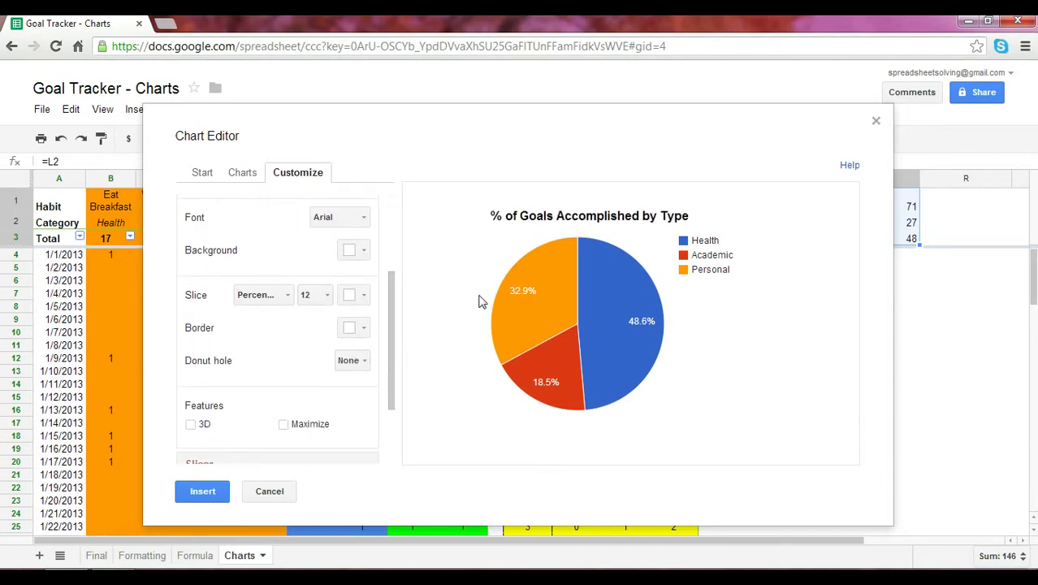
Step: After trying Value and None, set the slice labels to Label so slices show Health, Academic, Personal
mouse_move(647, 323)
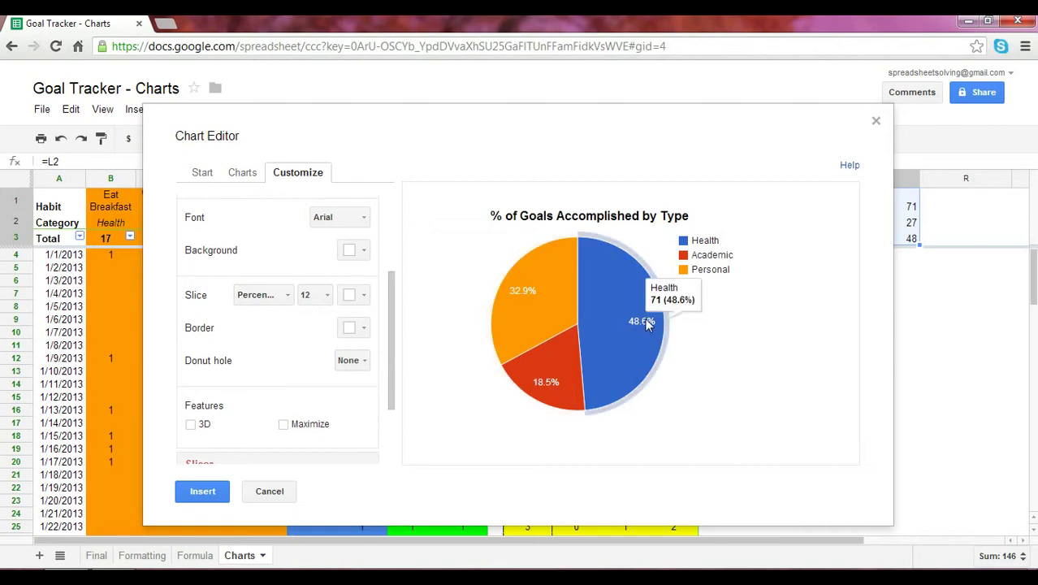
click(285, 305)
click(283, 341)
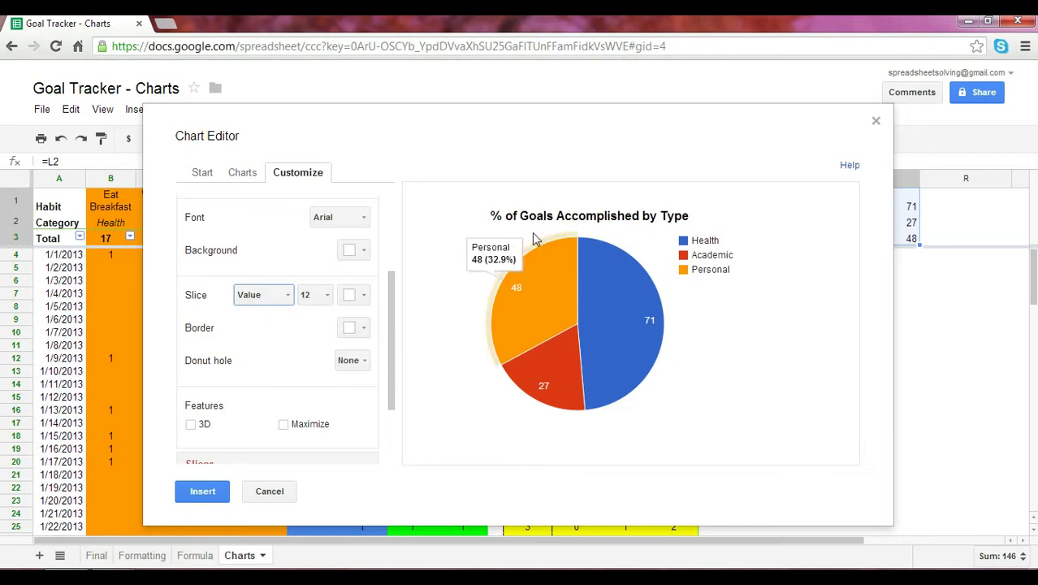
mouse_move(627, 313)
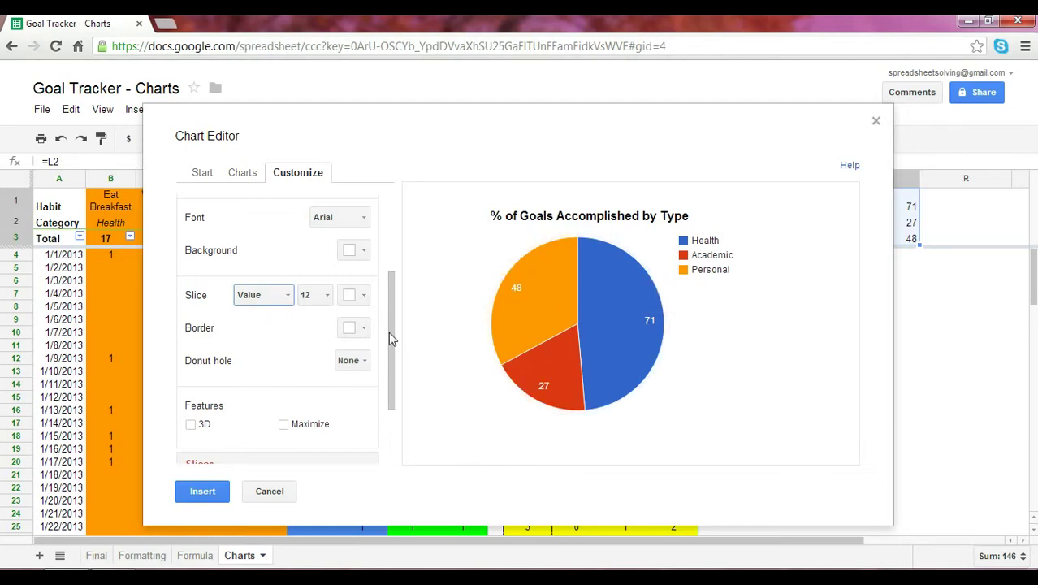
click(286, 299)
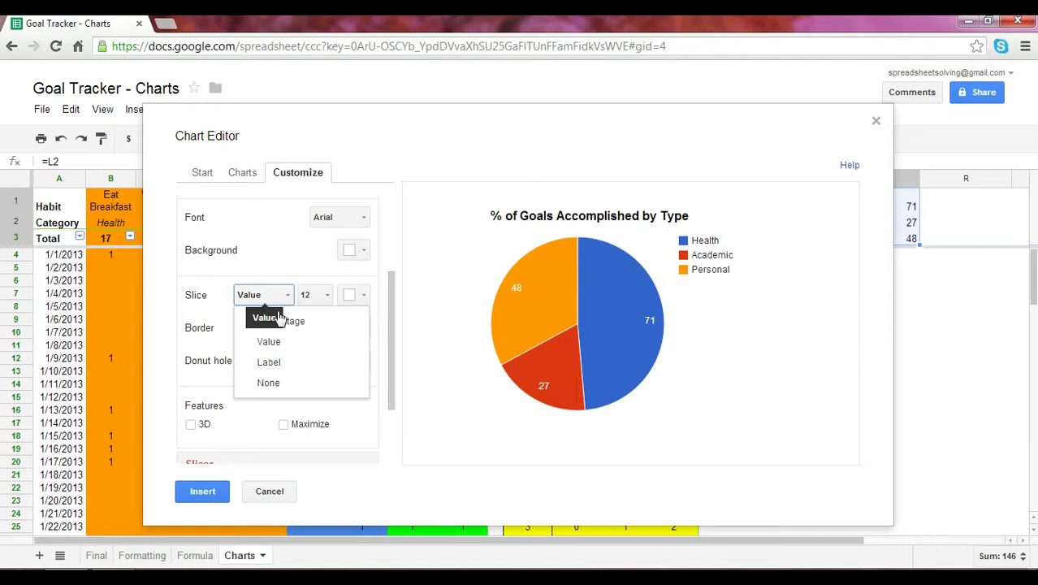
click(270, 383)
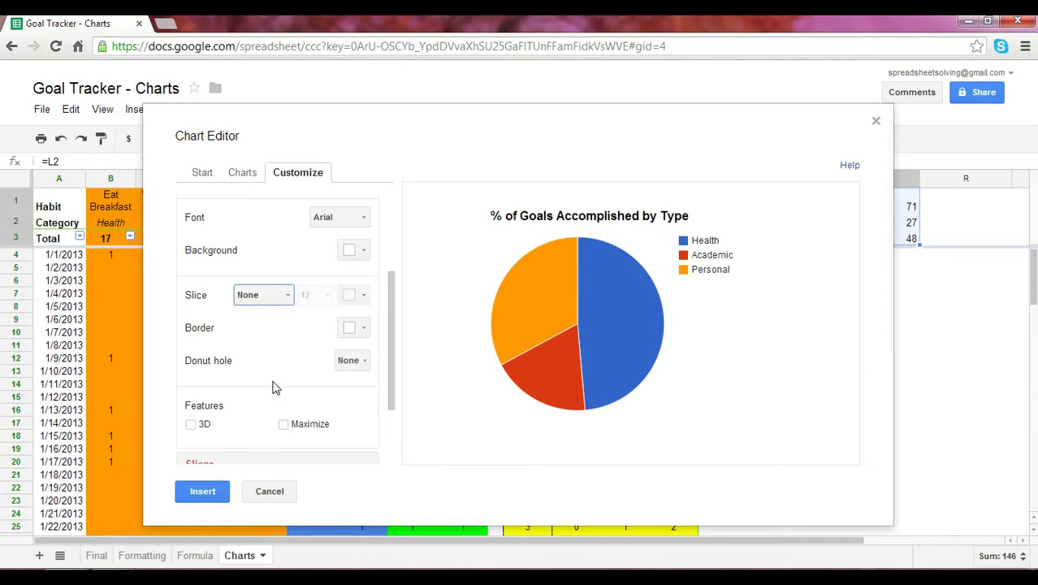
click(289, 297)
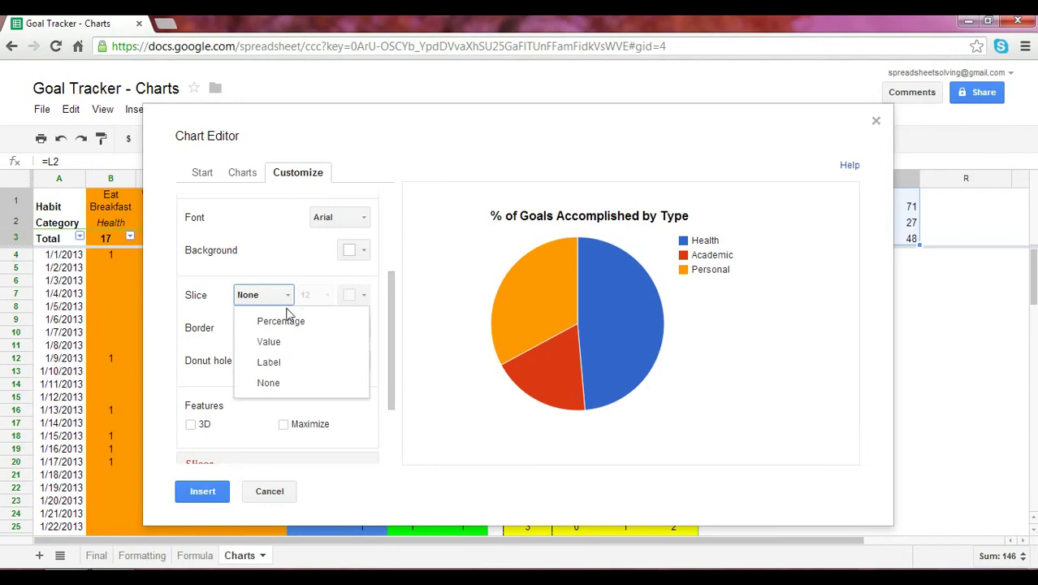
click(282, 363)
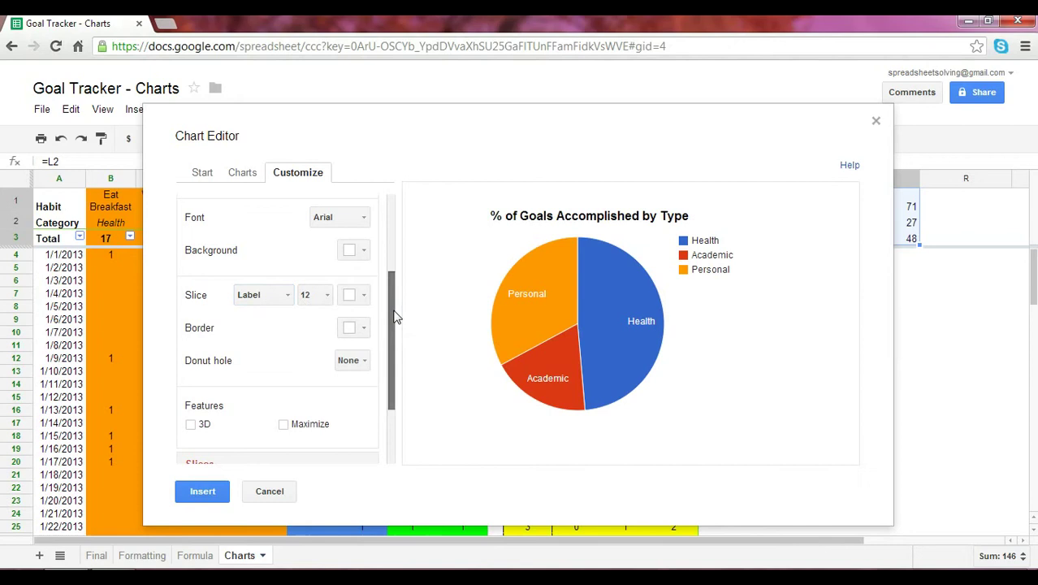
Step: In the Slices settings, check Academic and Personal, then recolour the Health slice purple
drag(395, 317, 394, 386)
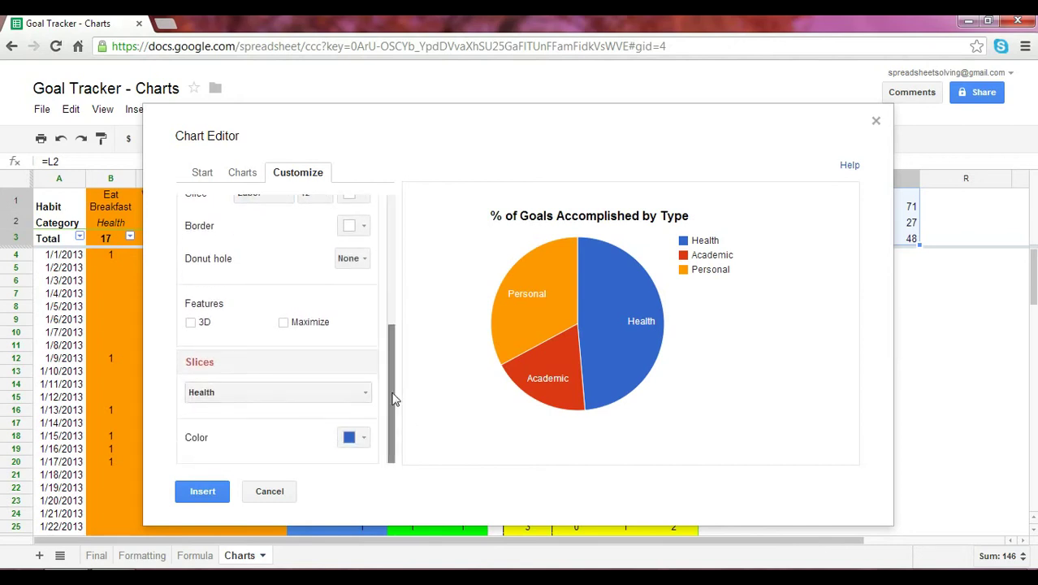
click(361, 397)
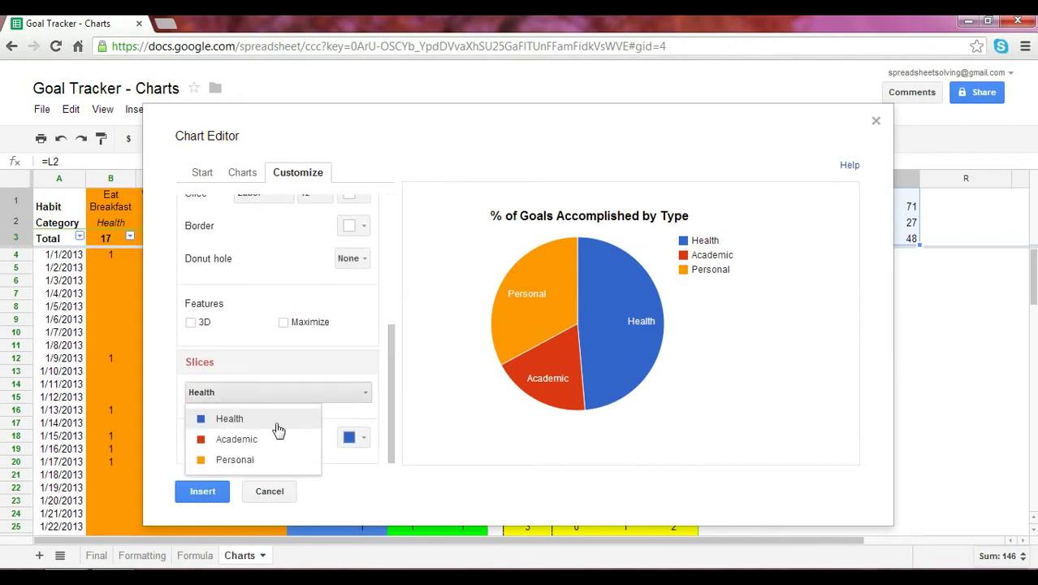
click(242, 442)
click(365, 399)
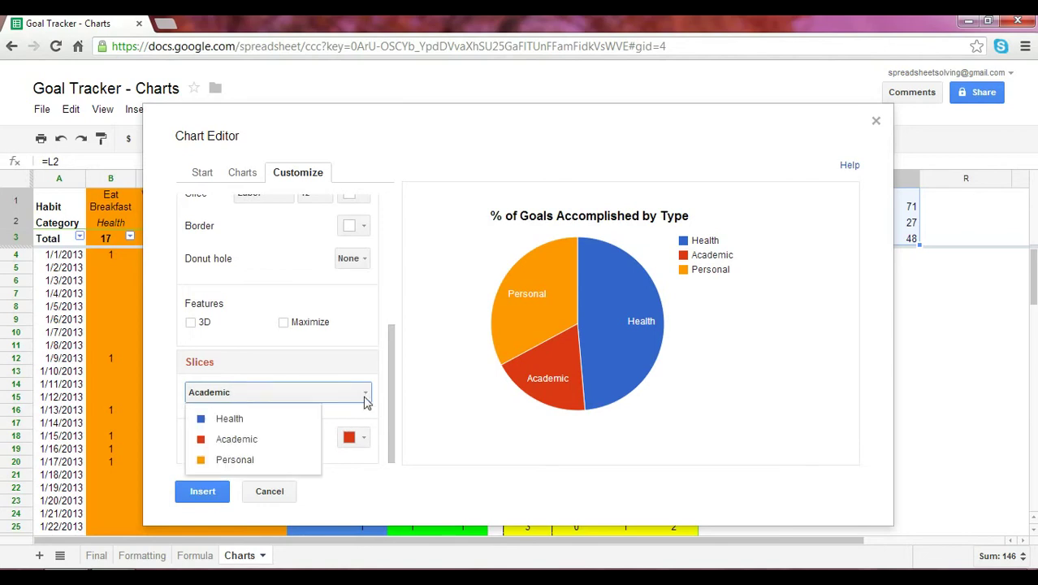
click(263, 458)
click(366, 397)
click(293, 419)
click(351, 440)
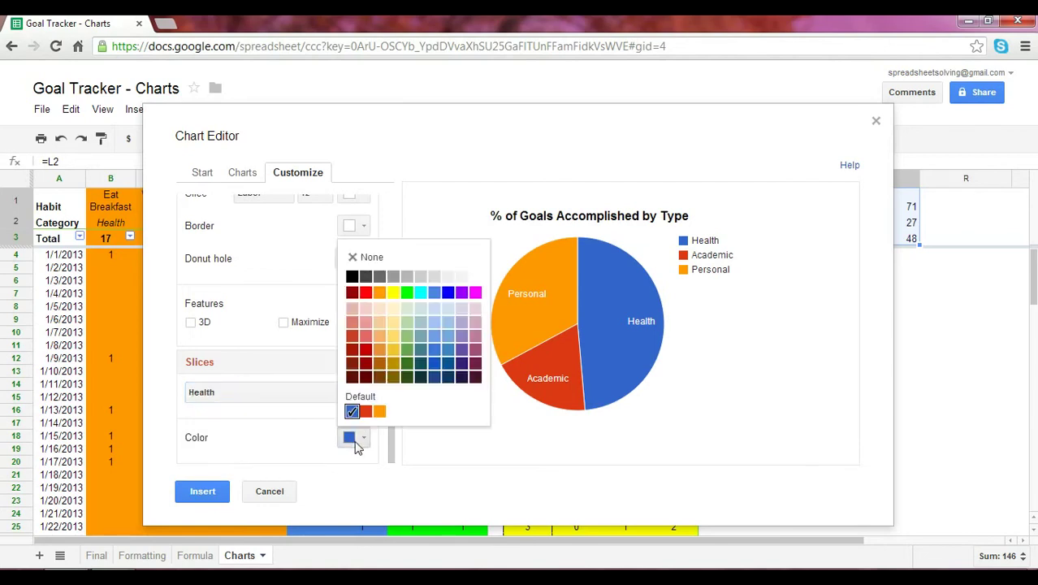
click(461, 292)
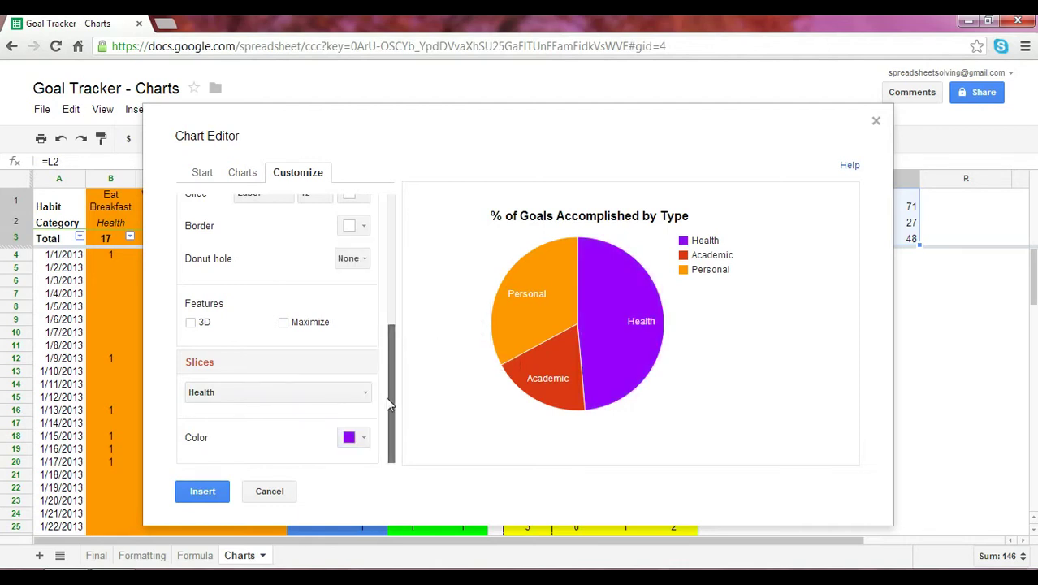
drag(387, 403, 401, 203)
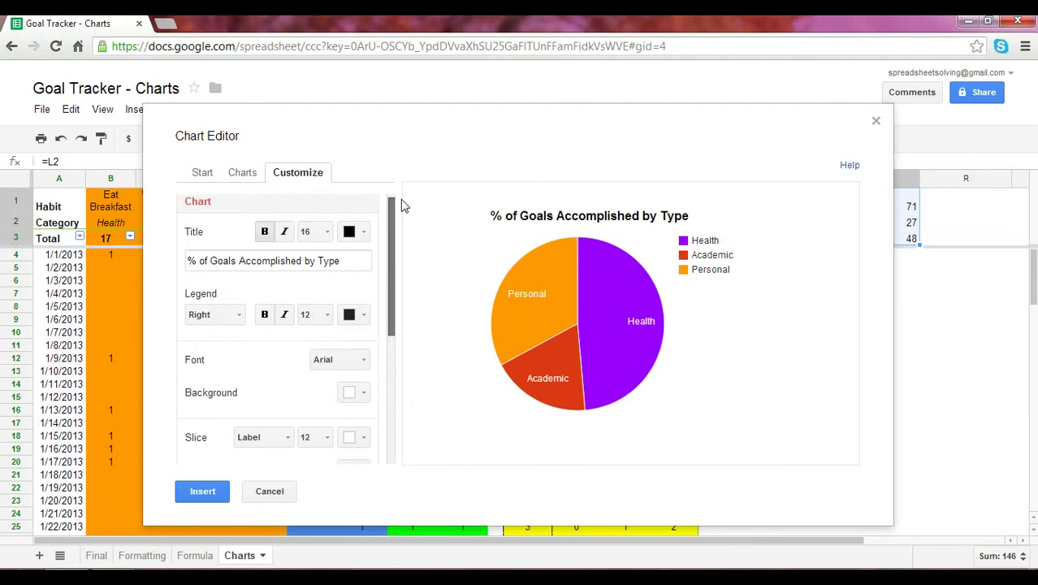
Step: Insert the finished pie chart onto the Charts sheet and select it
click(203, 491)
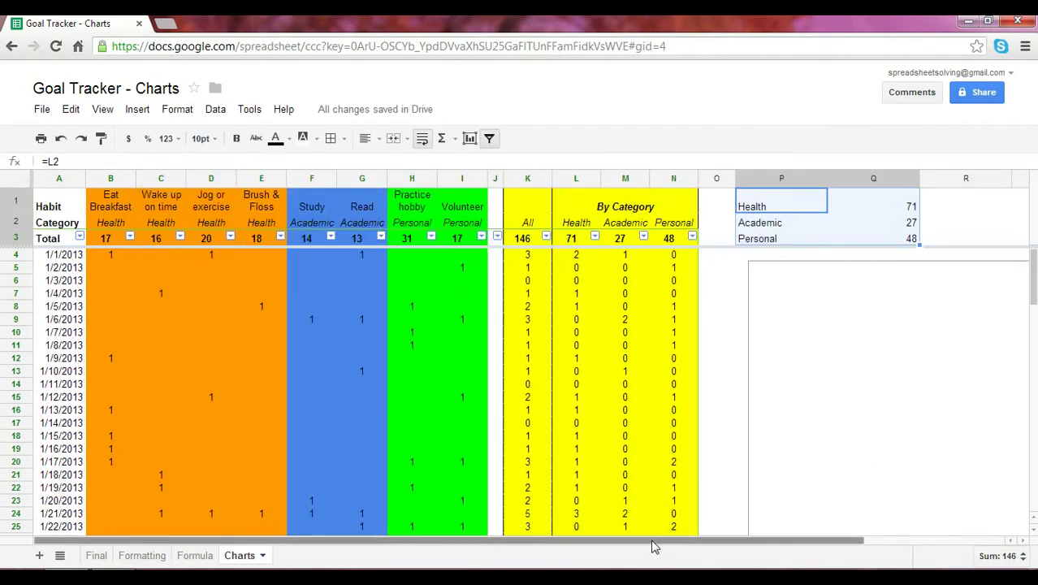
drag(654, 543, 794, 542)
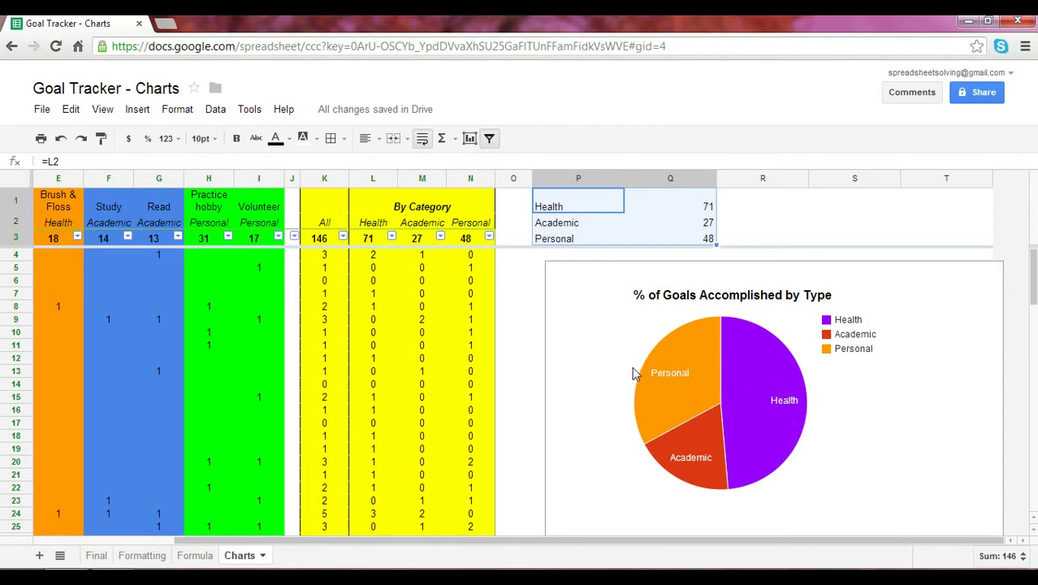
click(576, 284)
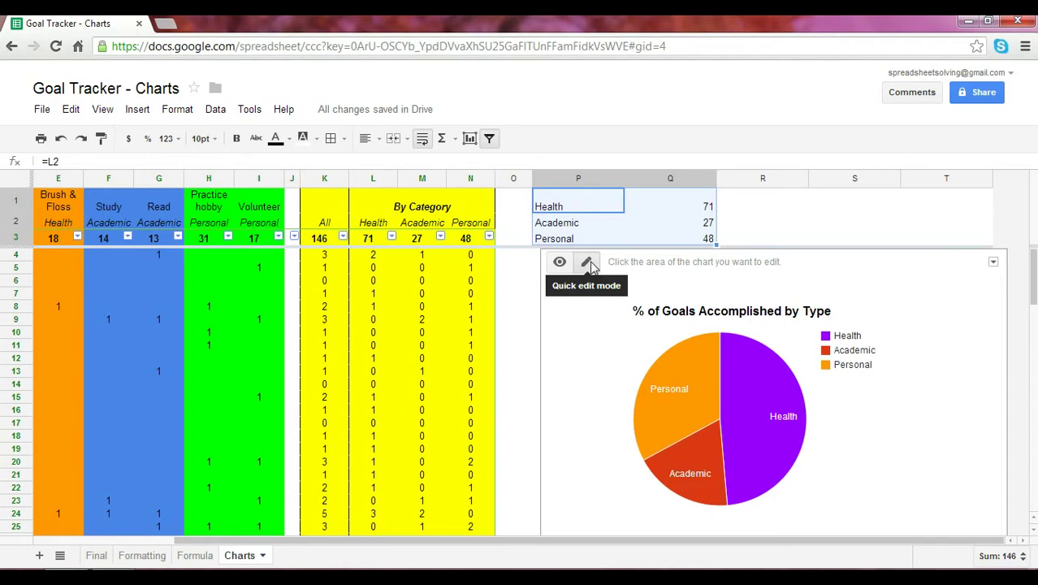
Step: Change the legend position from Right to Labeled, showing each slice's name and percentage
click(841, 348)
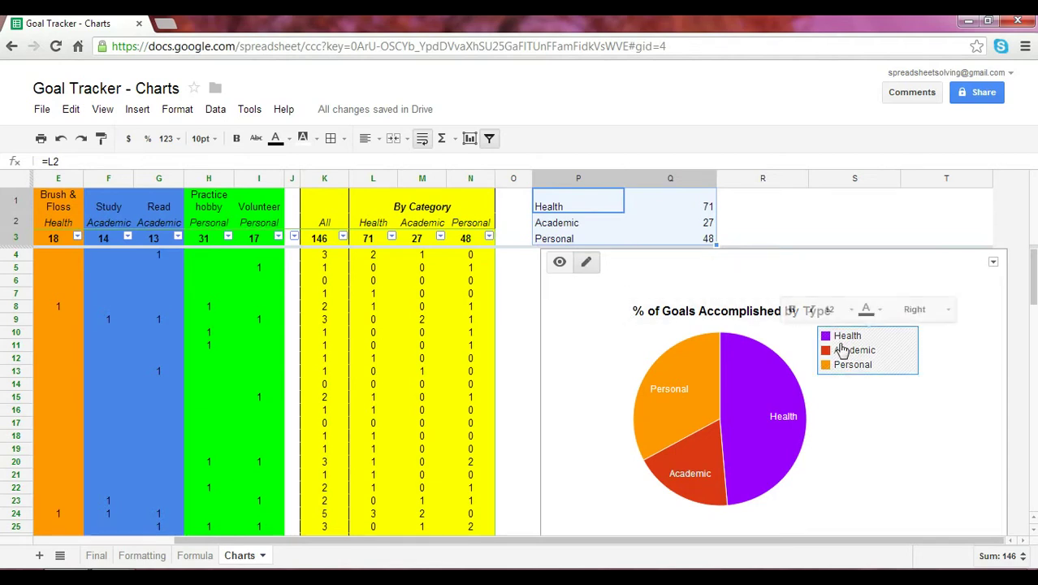
right_click(840, 348)
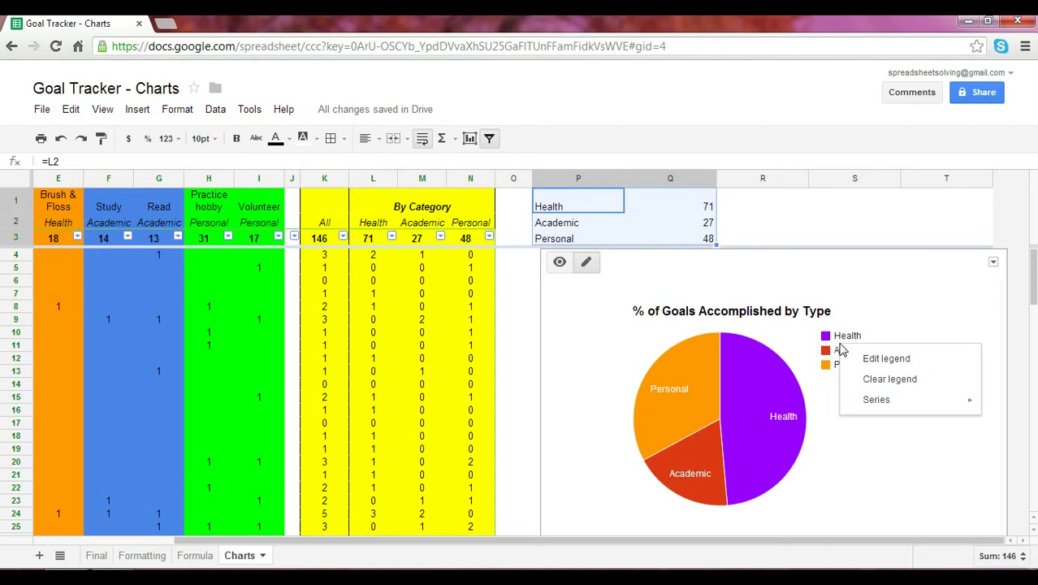
click(880, 361)
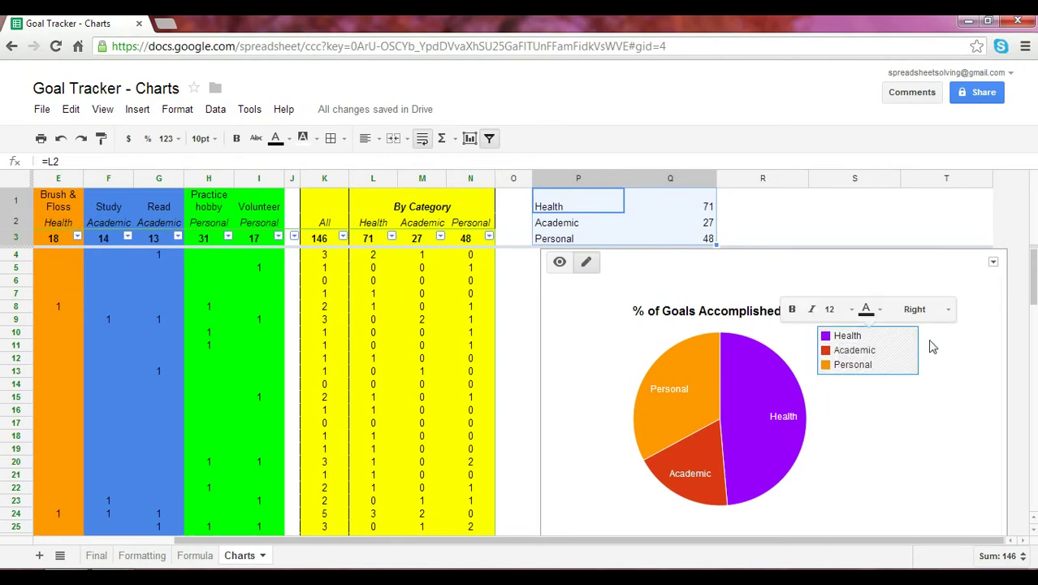
click(945, 316)
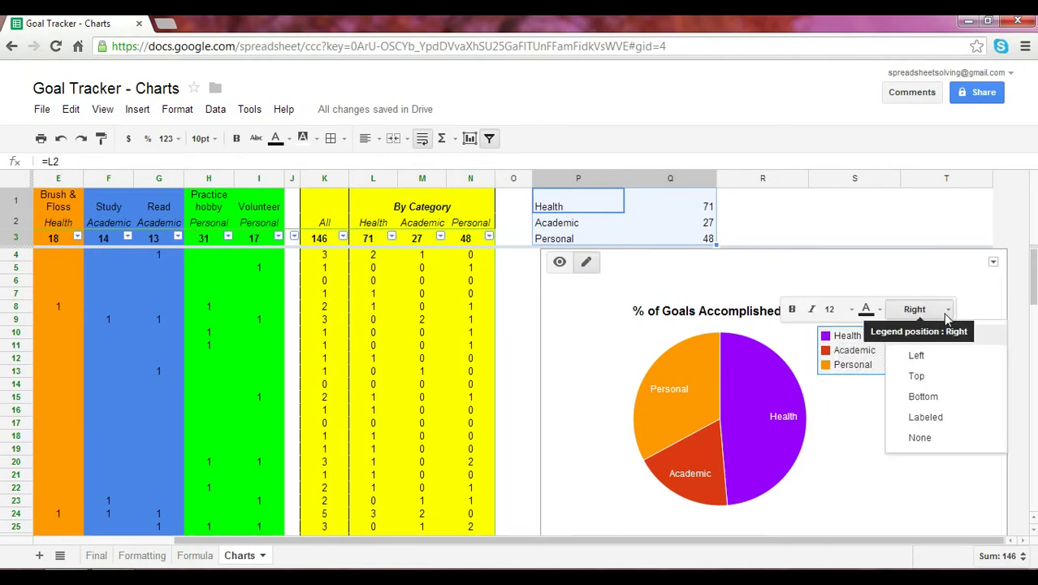
click(926, 417)
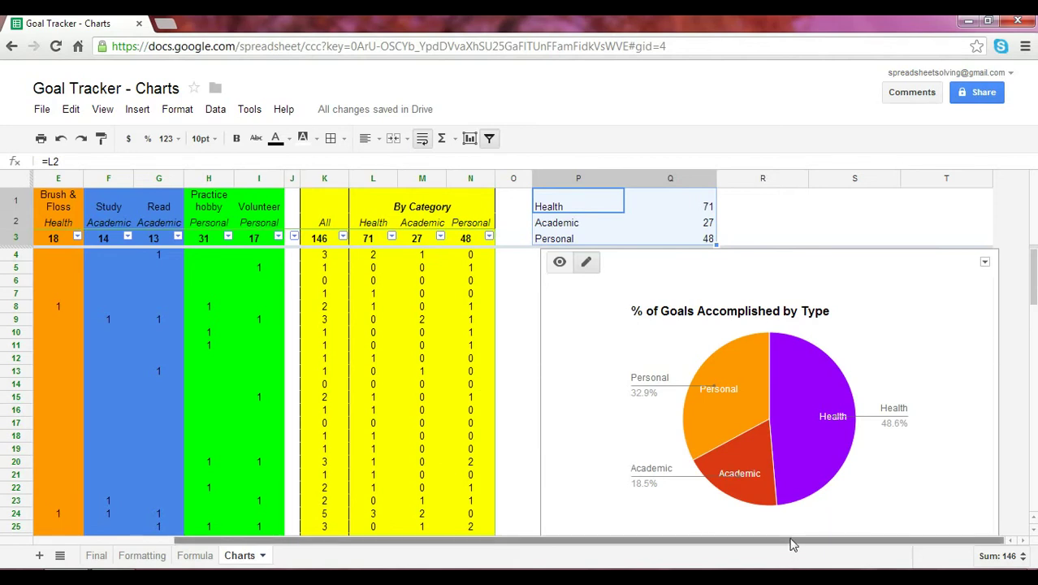
Step: Scroll to the pie chart and move it to its own new sheet, Chart1
drag(792, 544, 2, 223)
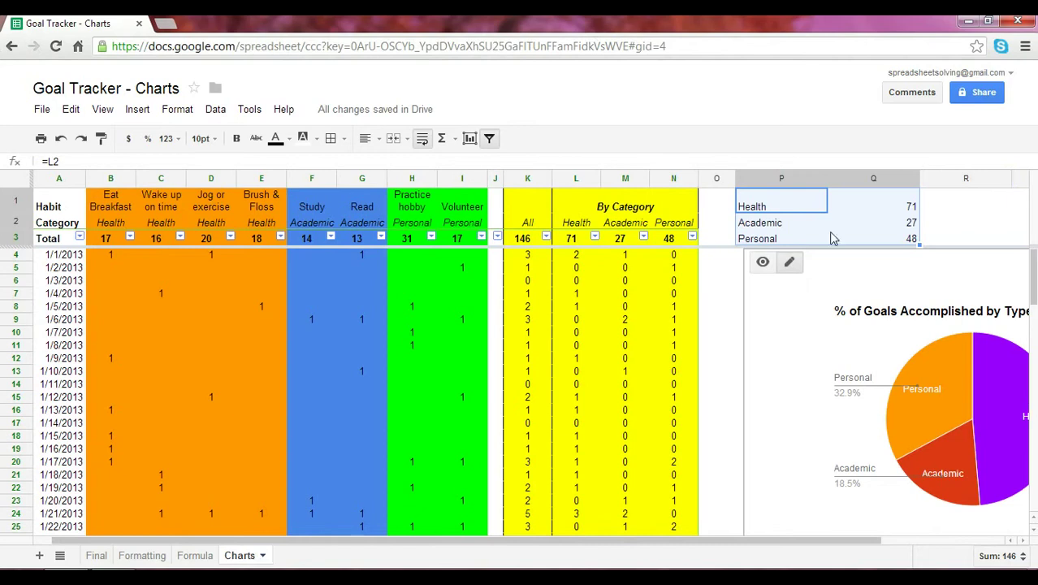
drag(731, 541, 852, 538)
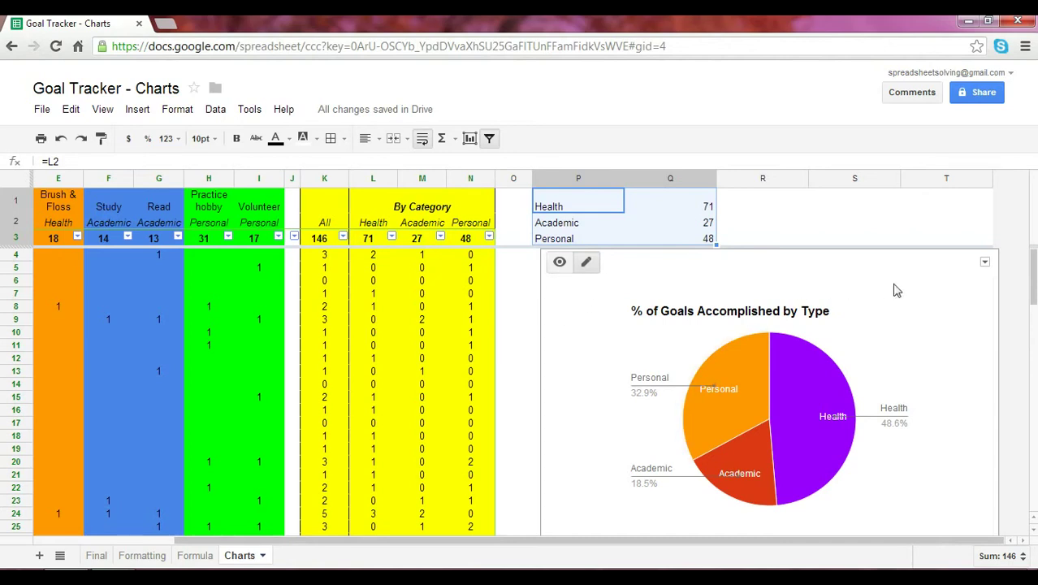
click(984, 264)
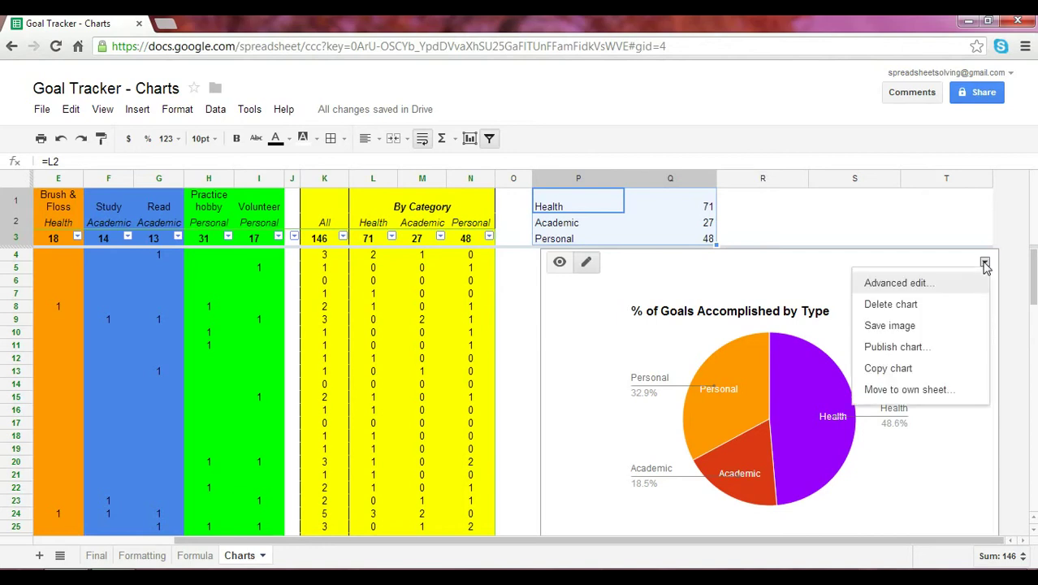
click(929, 392)
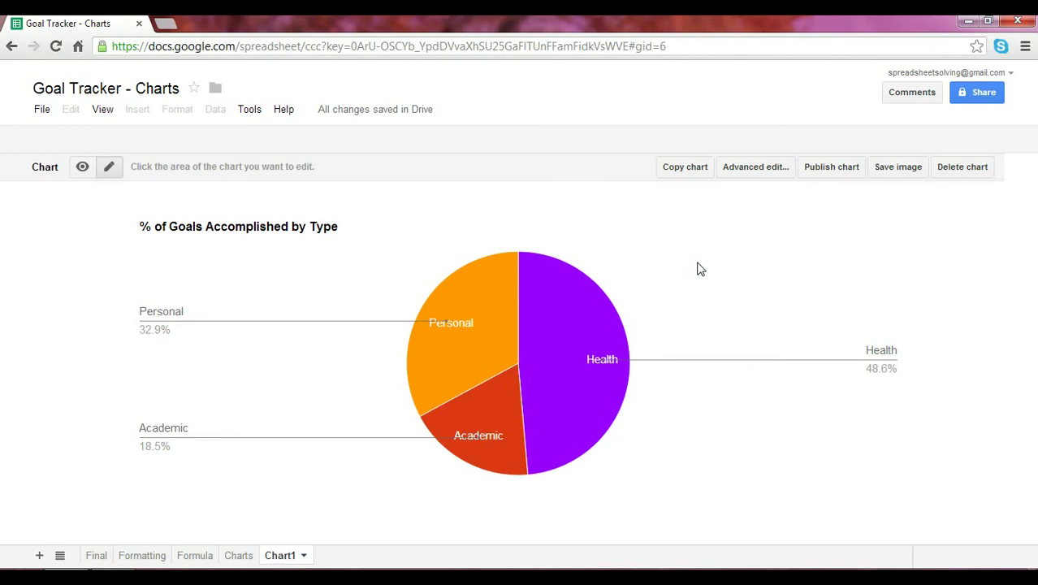
Step: In Advanced edit, change the chart type to 3D pie after previewing a donut, and update
click(751, 168)
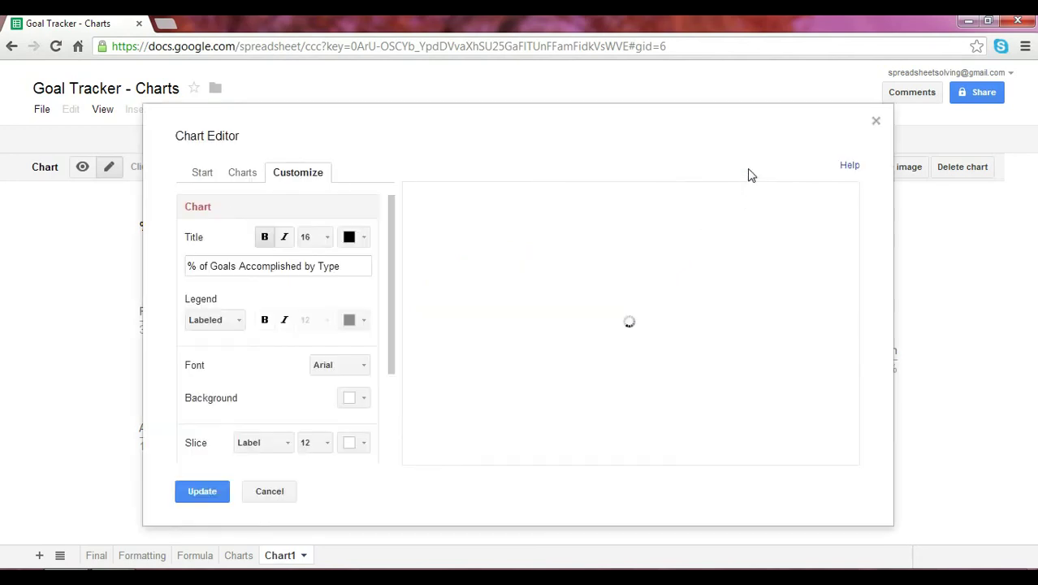
click(201, 174)
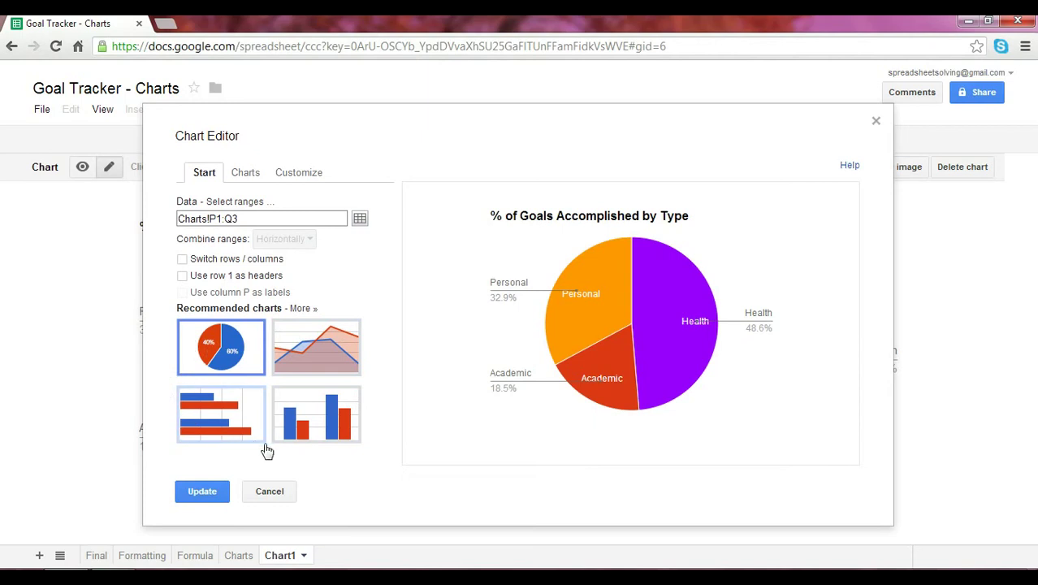
click(300, 309)
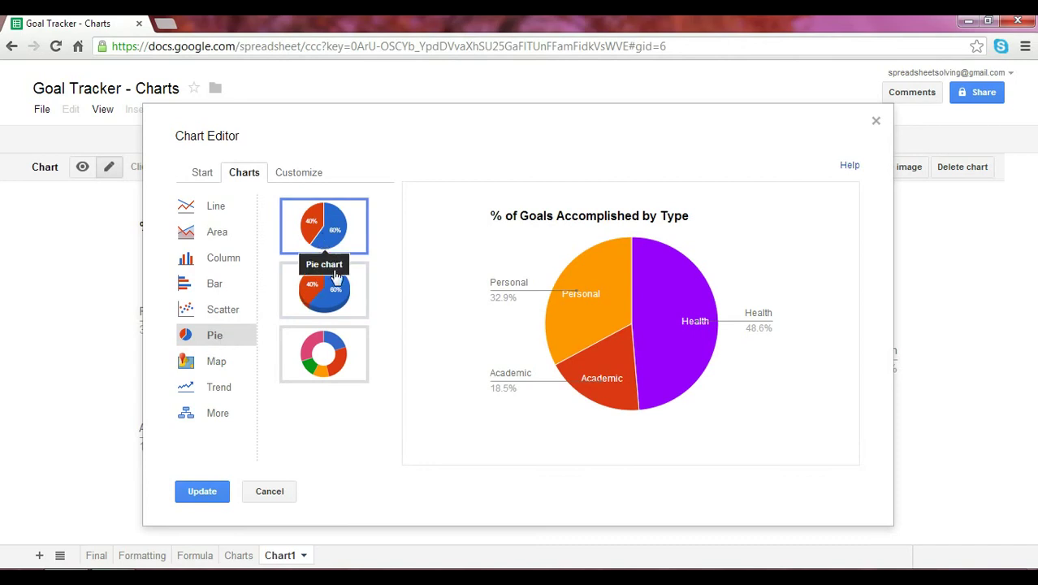
click(336, 297)
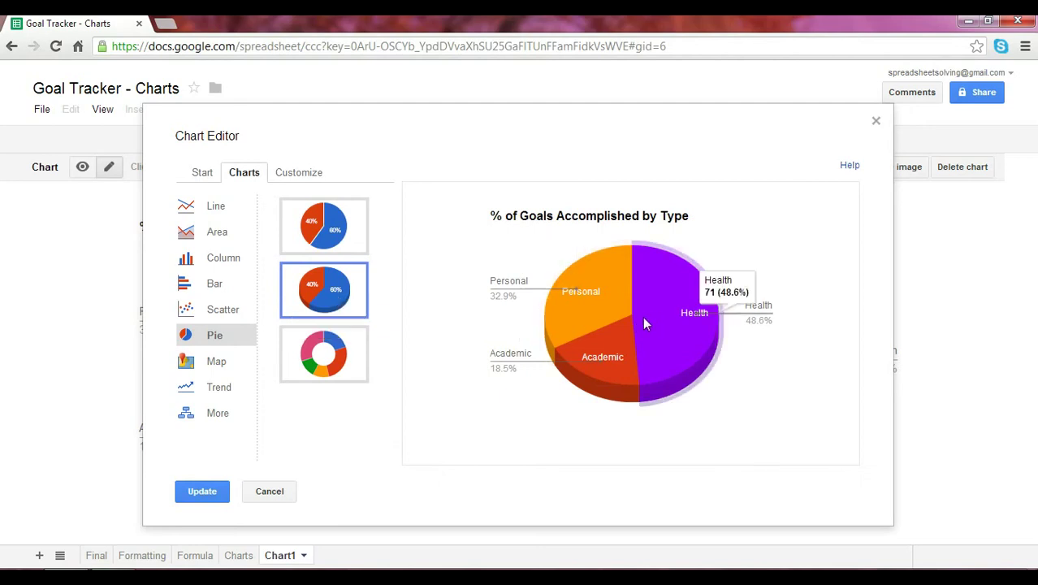
mouse_move(611, 381)
click(325, 375)
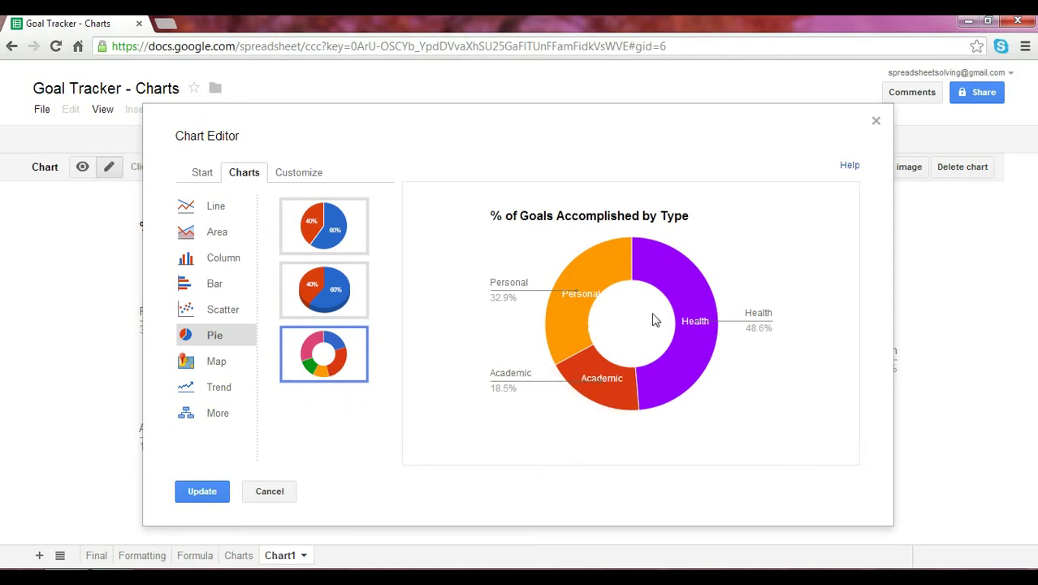
click(338, 299)
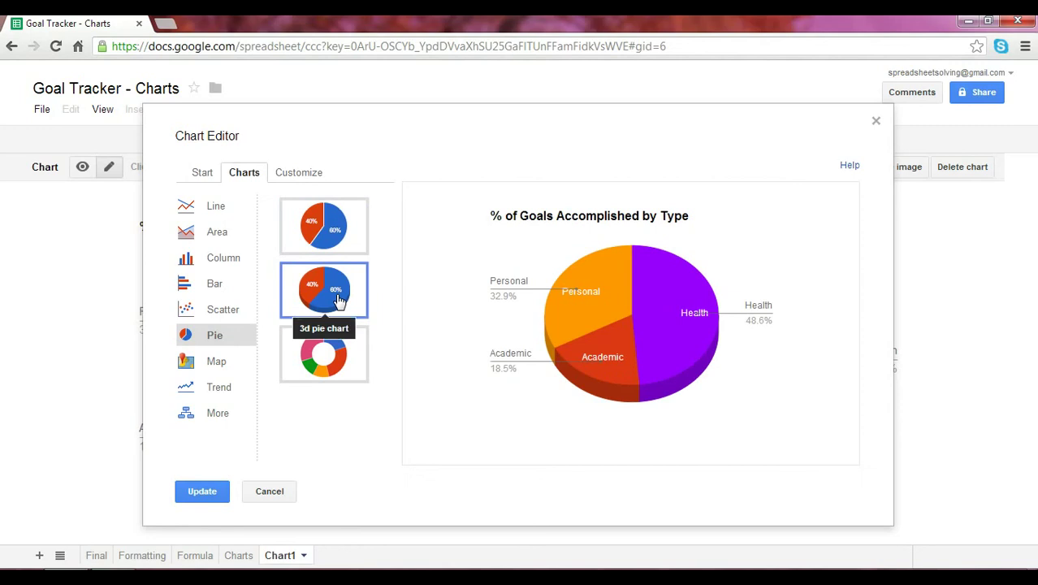
click(220, 490)
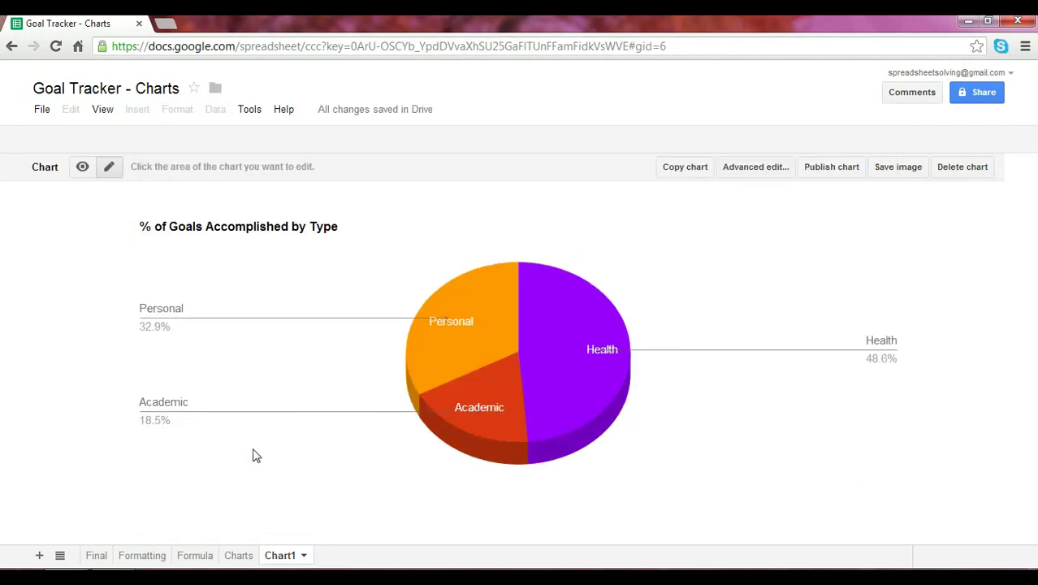
click(247, 559)
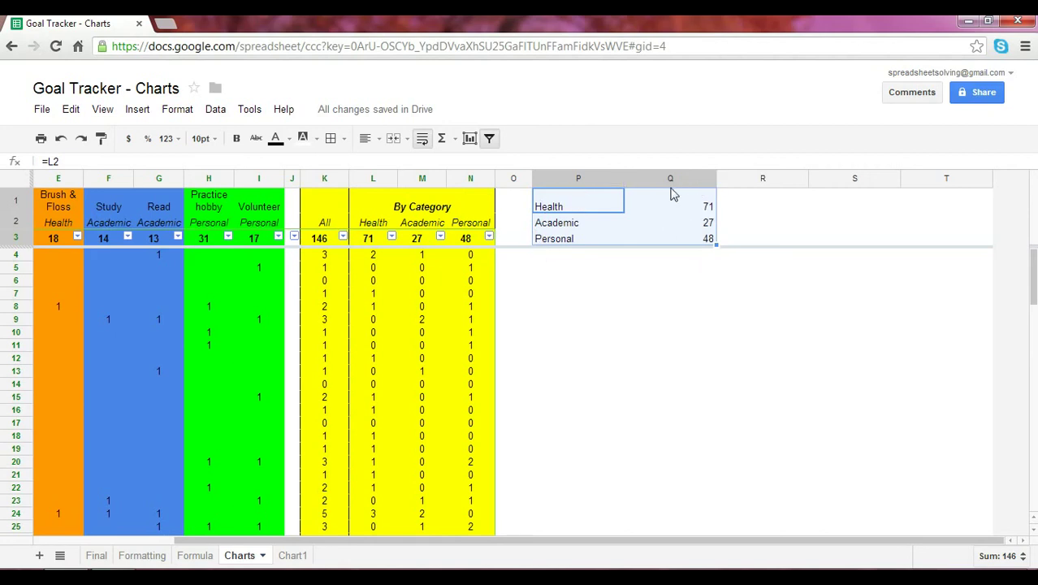
click(293, 555)
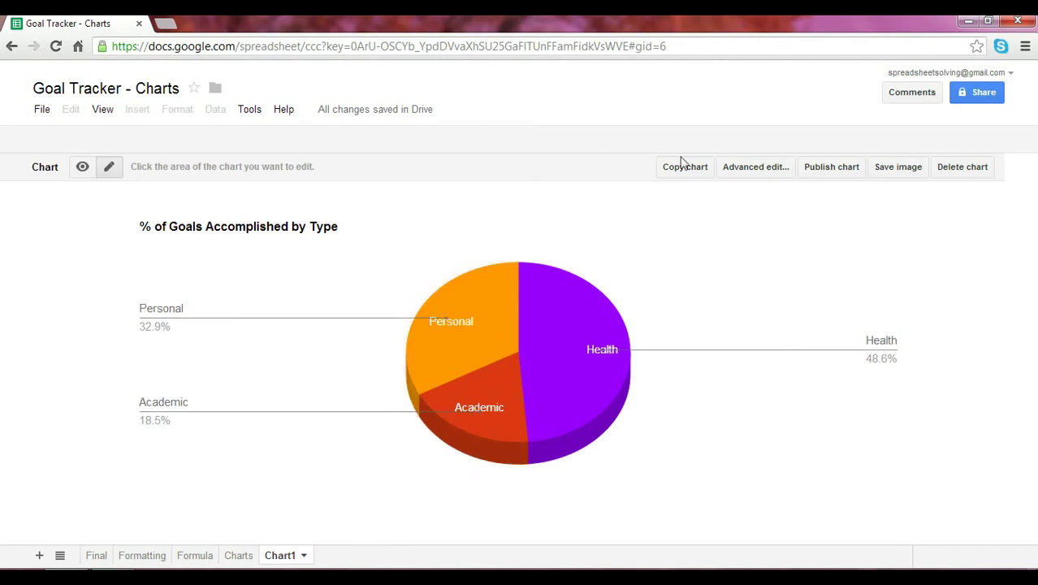
click(236, 557)
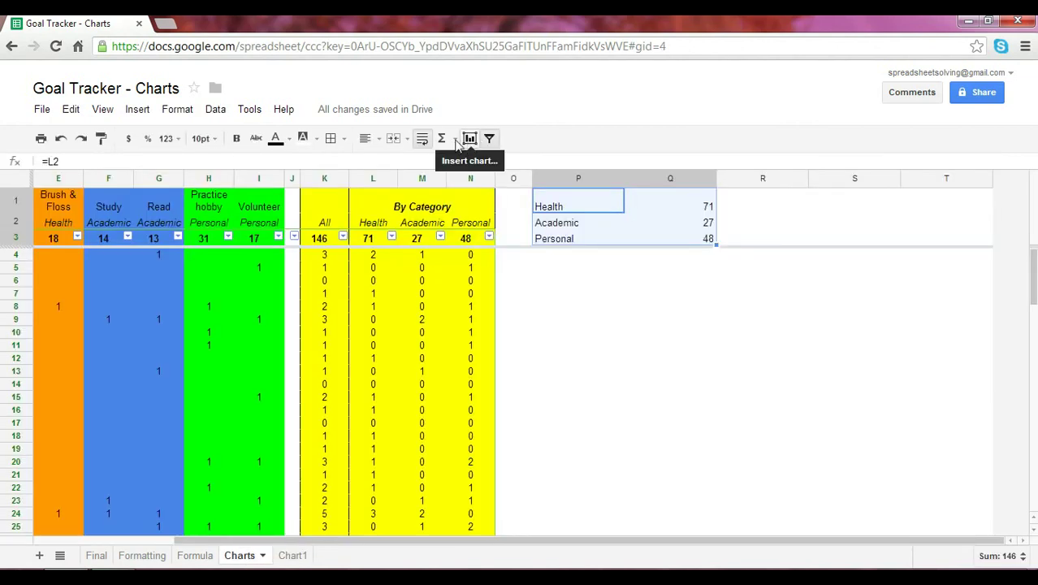
click(144, 113)
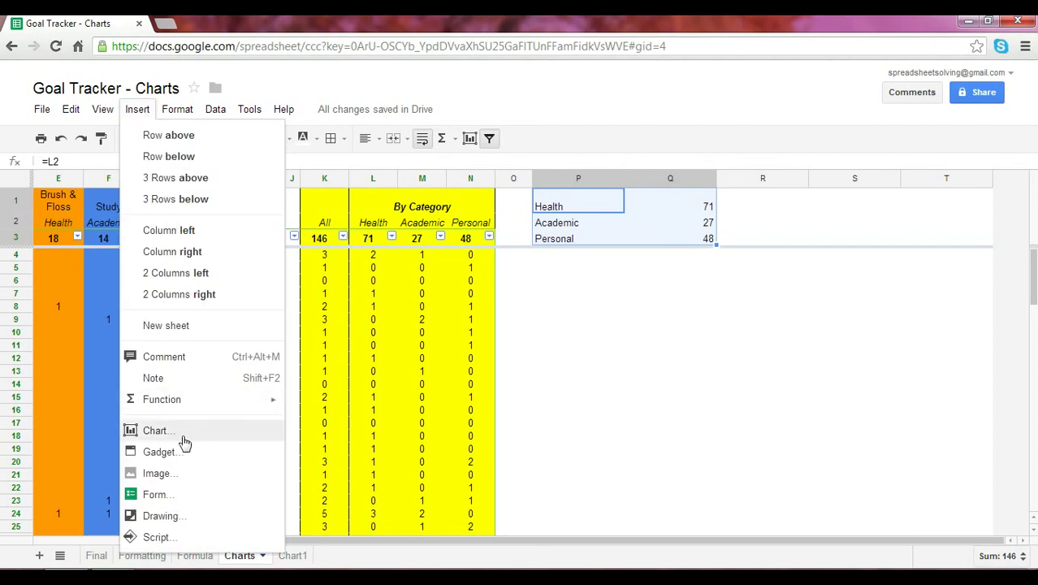
click(516, 451)
click(309, 560)
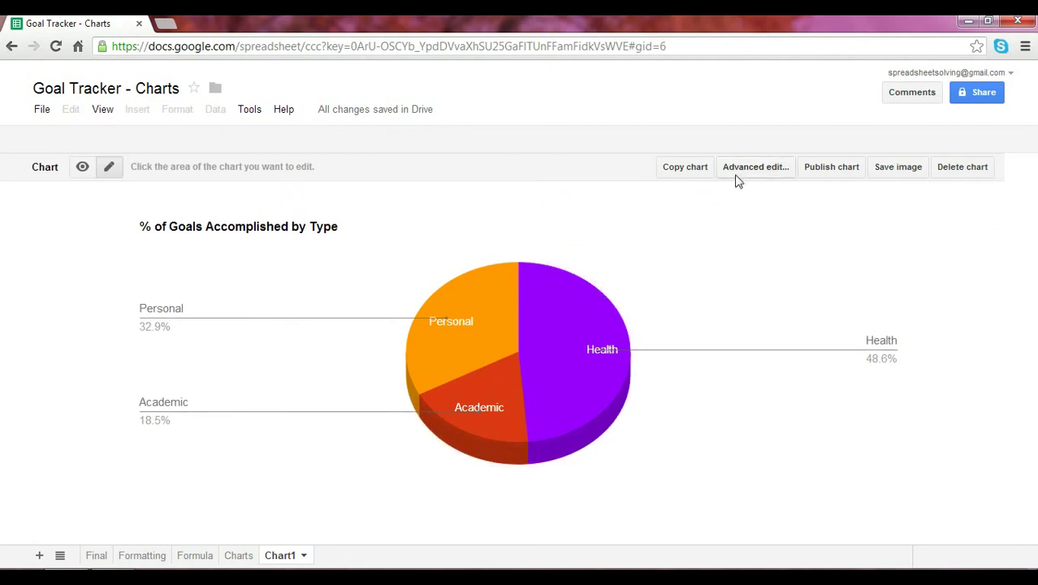
click(741, 177)
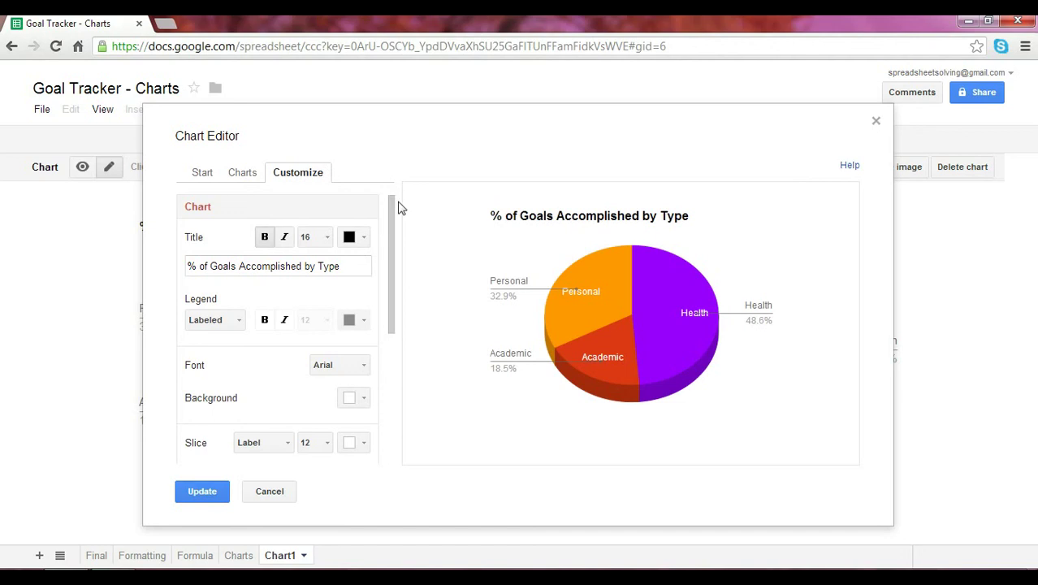
scroll(398, 235, down, 3)
scroll(406, 313, down, 3)
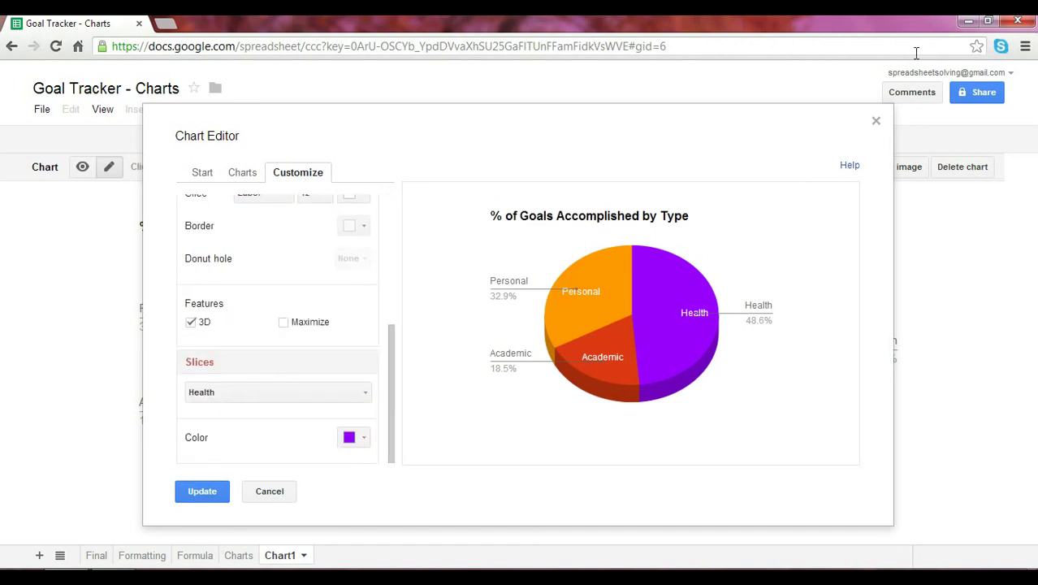
click(875, 120)
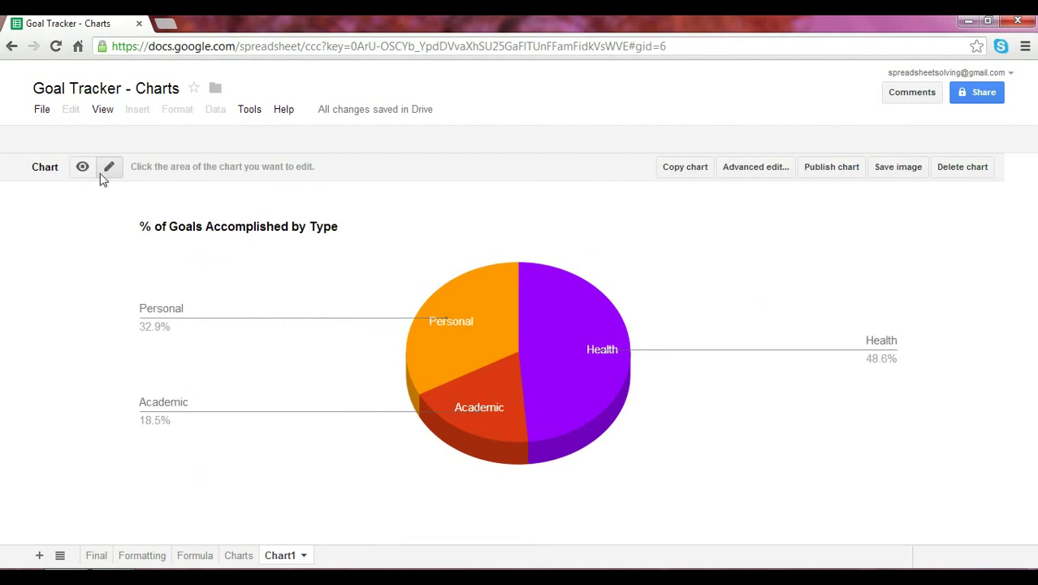